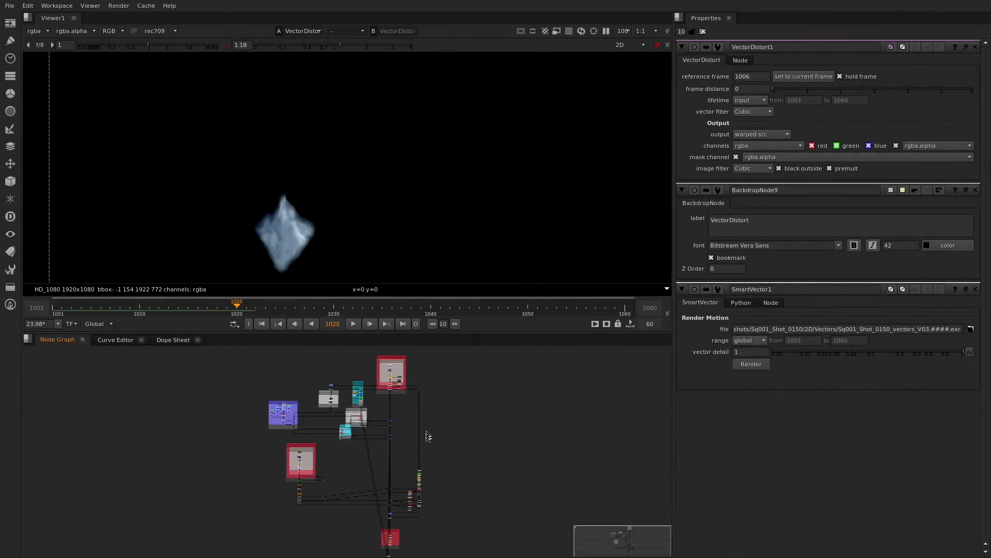
# - Display the Merge1 composite in the viewer and scrub forward to about frame 1028
pyautogui.scroll(8, 359, 433)
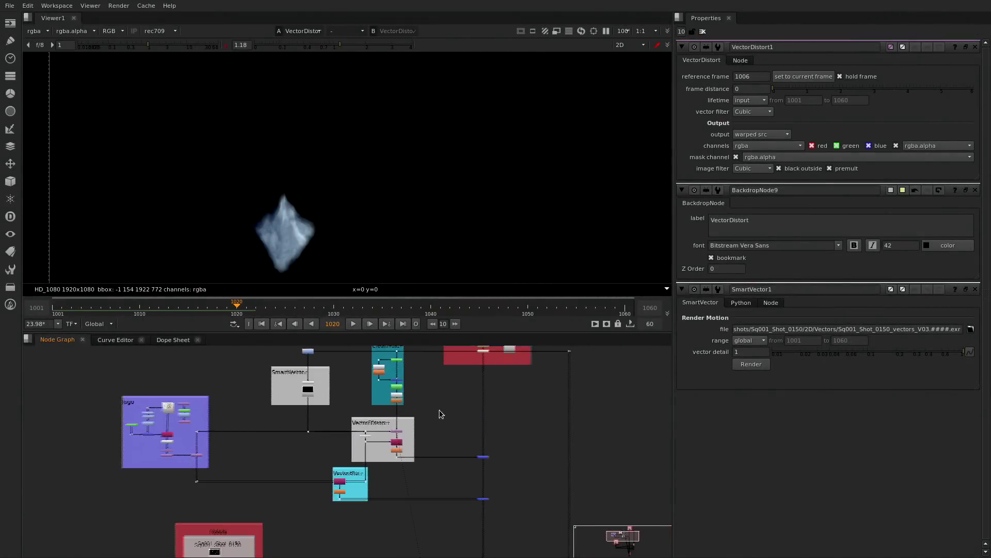
pyautogui.moveTo(462, 414); pyautogui.dragTo(446, 475, button='middle')
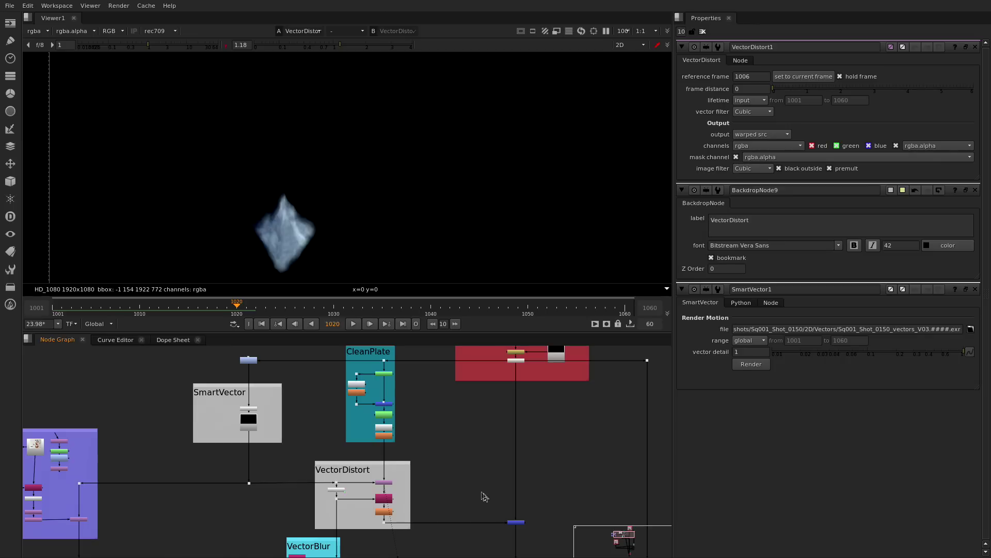
pyautogui.moveTo(542, 536); pyautogui.dragTo(476, 498)
pyautogui.press('1')
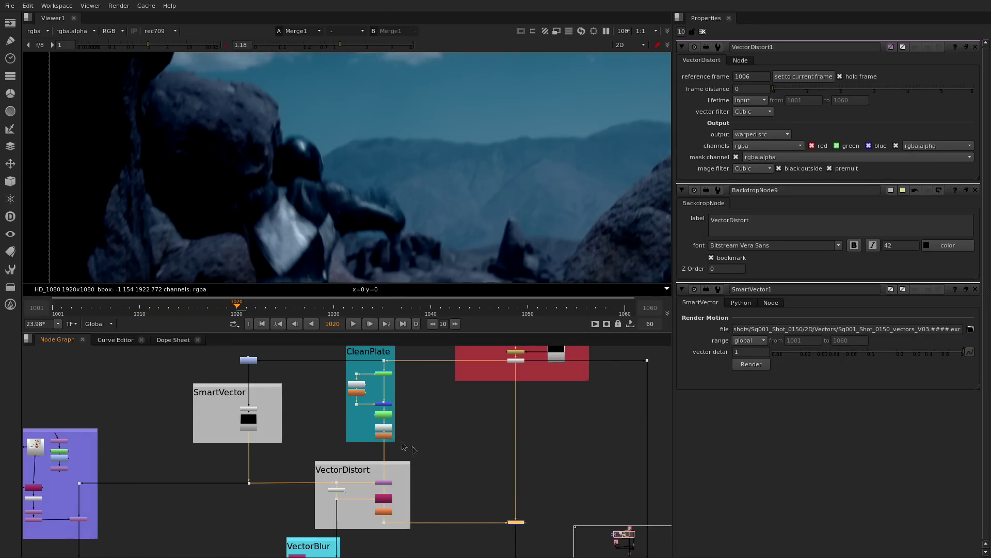
pyautogui.moveTo(235, 308); pyautogui.dragTo(314, 307)
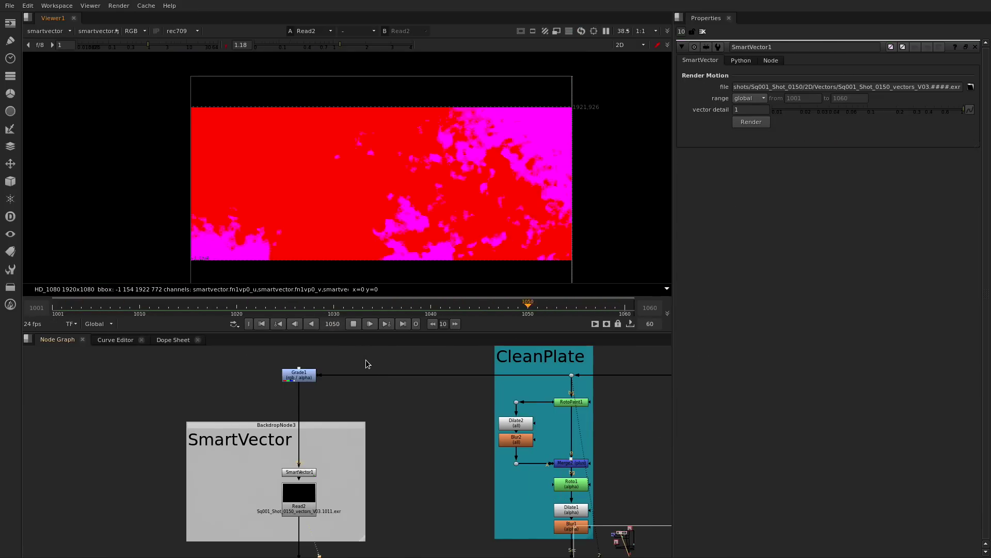
# - Stop the playback of Read2's smart vectors and scrub back through earlier frames
pyautogui.click(354, 325)
pyautogui.moveTo(339, 306); pyautogui.dragTo(207, 299)
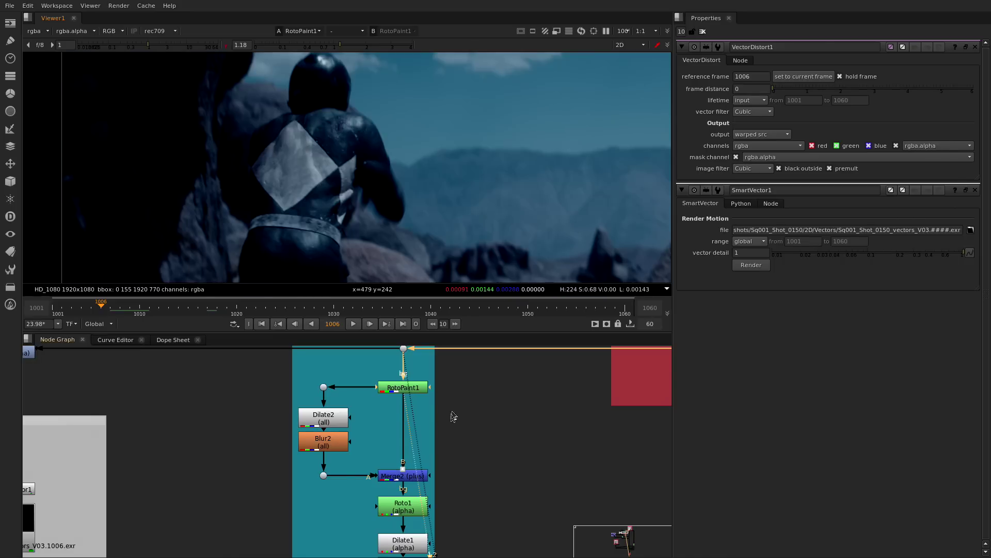
# - Toggle RotoPaint1 off and on repeatedly to compare the suit's back with and without the paint work
pyautogui.click(417, 391)
pyautogui.press('d')
pyautogui.press('d')
pyautogui.press('d')
pyautogui.press('d')
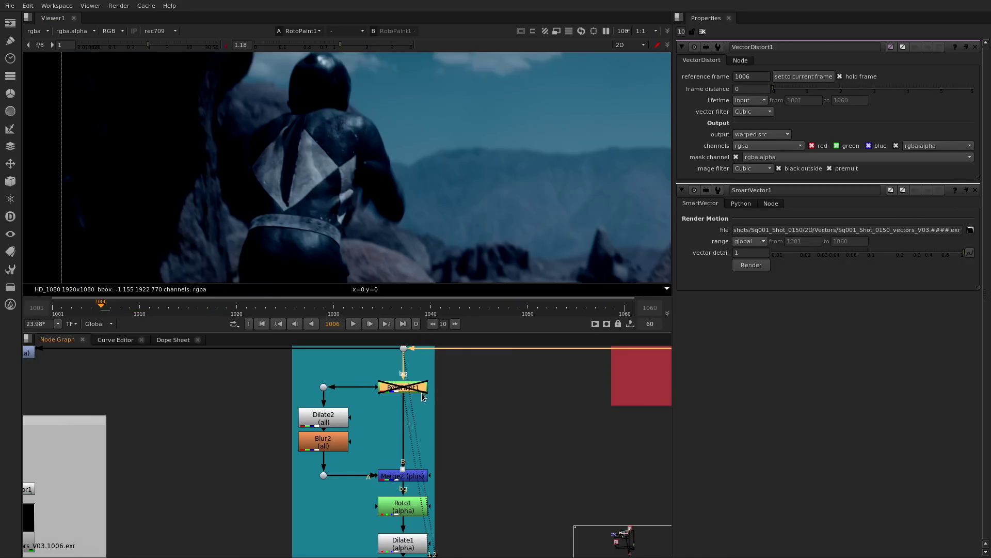
# - View the CleanPlate branch's node outputs one after another, working downstream through Merge2 and Roto1
pyautogui.moveTo(405, 482); pyautogui.dragTo(410, 453, button='middle')
pyautogui.click(409, 451)
pyautogui.press('1')
pyautogui.click(415, 477)
pyautogui.press('1')
pyautogui.moveTo(425, 511); pyautogui.dragTo(430, 329, button='middle')
pyautogui.click(422, 499)
pyautogui.press('1')
pyautogui.click(421, 520)
pyautogui.press('1')
# - Display the isolated diamond patch from the VectorDistort branch and scrub to earlier frames
pyautogui.moveTo(463, 477); pyautogui.dragTo(379, 449)
pyautogui.press('1')
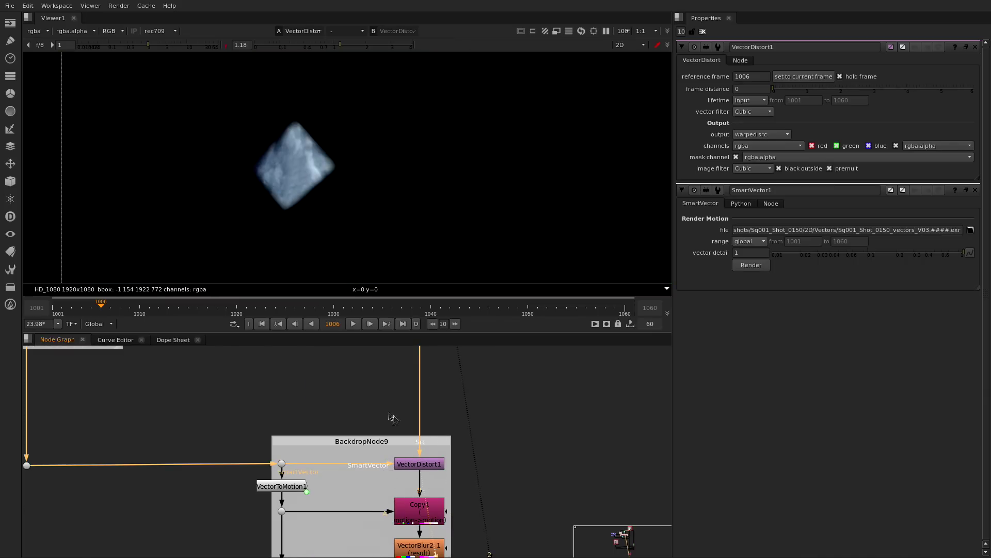
pyautogui.moveTo(109, 312); pyautogui.dragTo(71, 316)
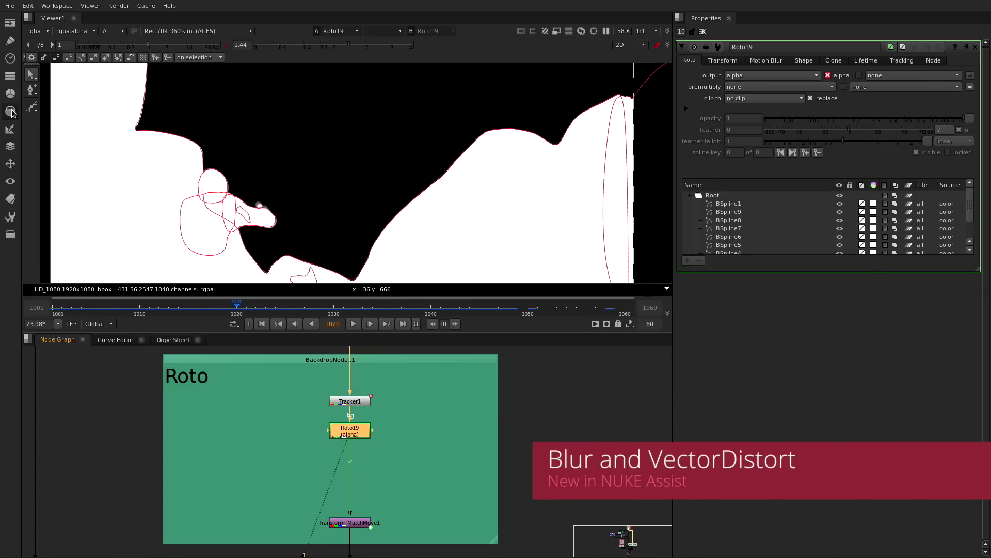
# - Add a Blur node after Roto19 in the Roto backdrop
pyautogui.moveTo(12, 111); pyautogui.dragTo(43, 113)
pyautogui.click(58, 113)
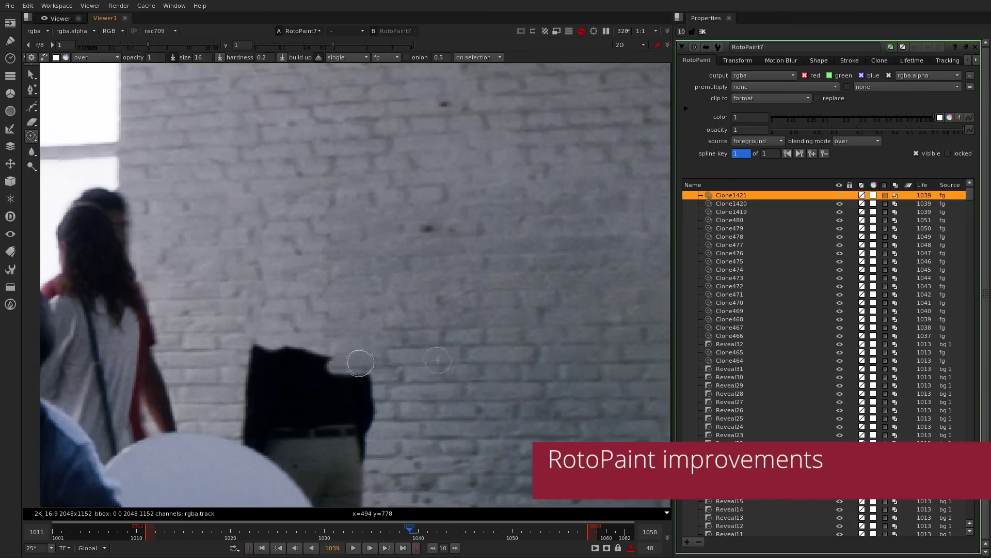
# - Paint clone strokes of brick wall over the dark object beside the white round shape on frame 1039
pyautogui.moveTo(360, 363); pyautogui.dragTo(359, 434)
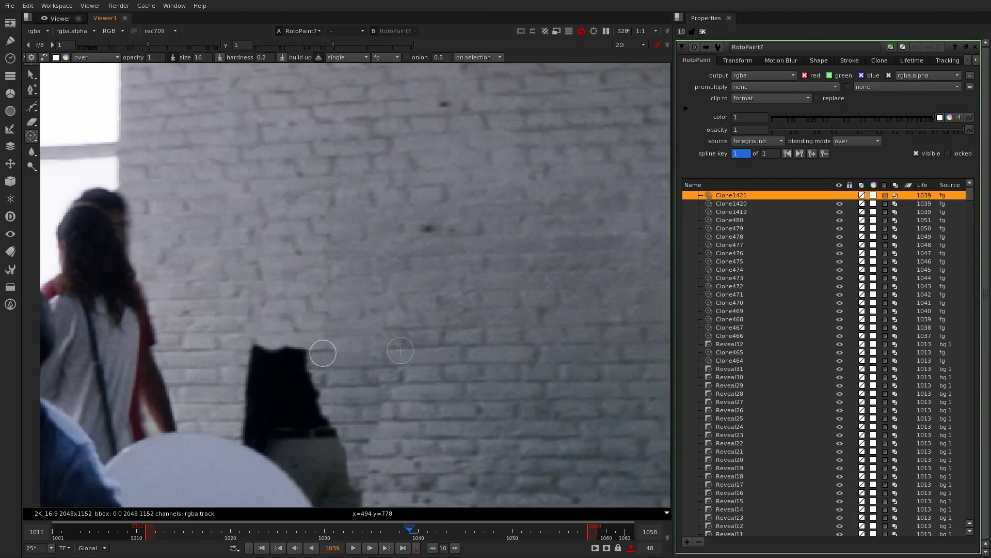
pyautogui.moveTo(289, 347)
pyautogui.mouseDown()
pyautogui.moveTo(323, 408)
pyautogui.moveTo(365, 388)
pyautogui.moveTo(369, 403)
pyautogui.mouseUp()
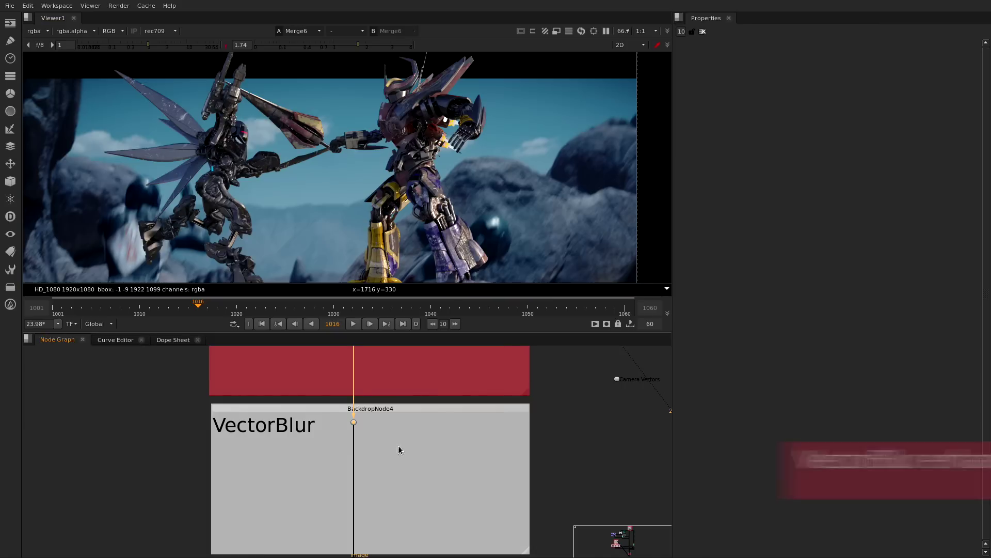
# - Insert a VectorBlur2 node into the pipe inside the VectorBlur backdrop
pyautogui.press('Tab')
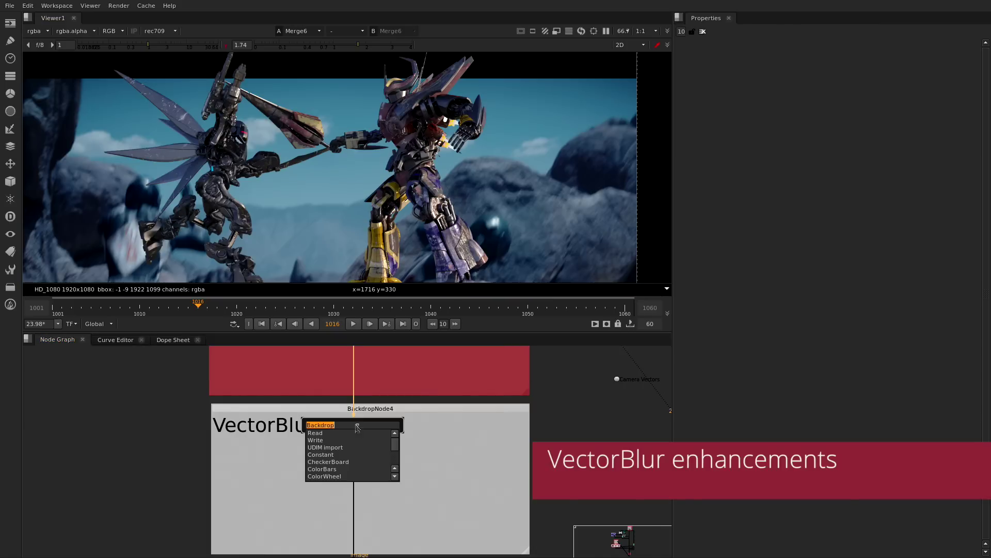
pyautogui.write('vec')
pyautogui.click(355, 455)
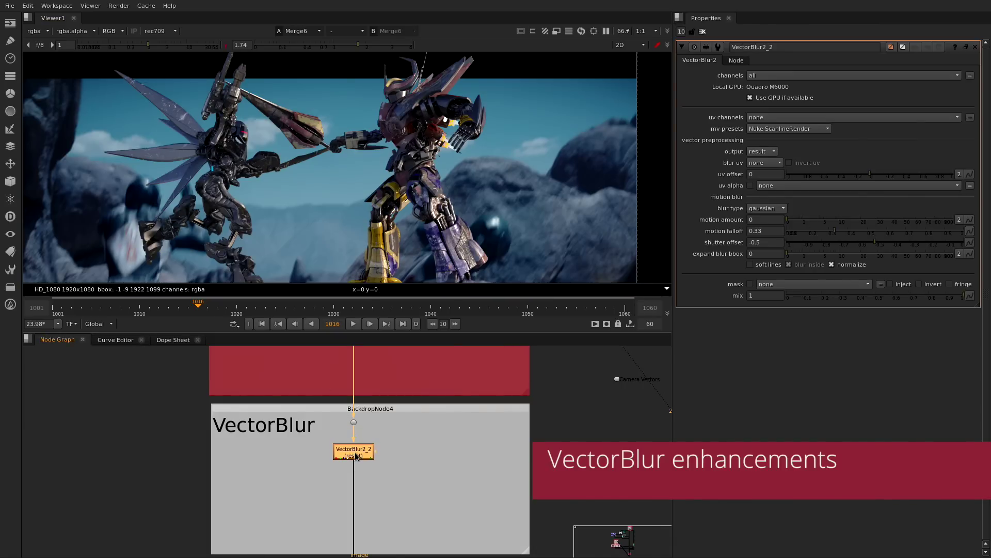
# - Set the vector blur's uv channels to VRayVelocity and its mv preset to V-Ray Velocity
pyautogui.click(793, 118)
pyautogui.click(799, 170)
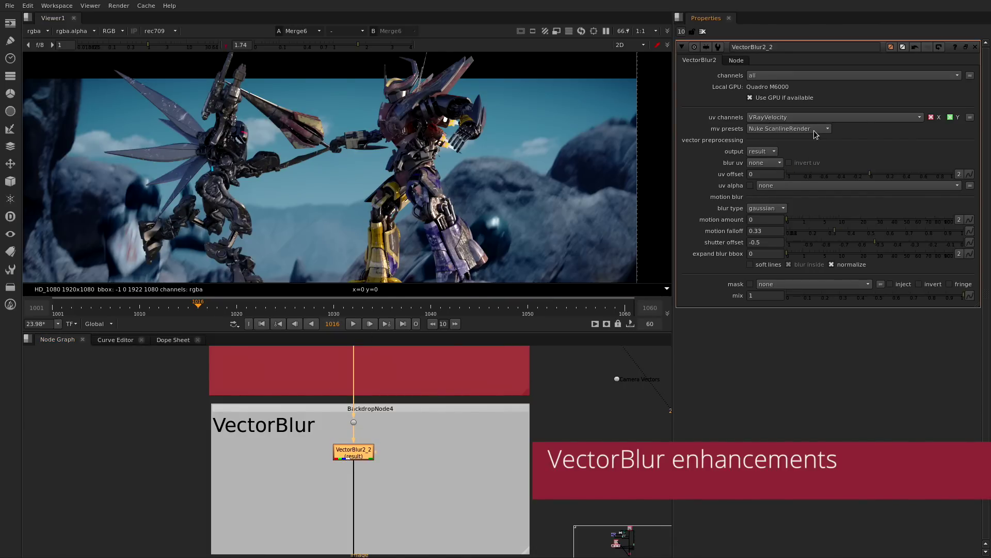
pyautogui.click(821, 129)
pyautogui.click(801, 162)
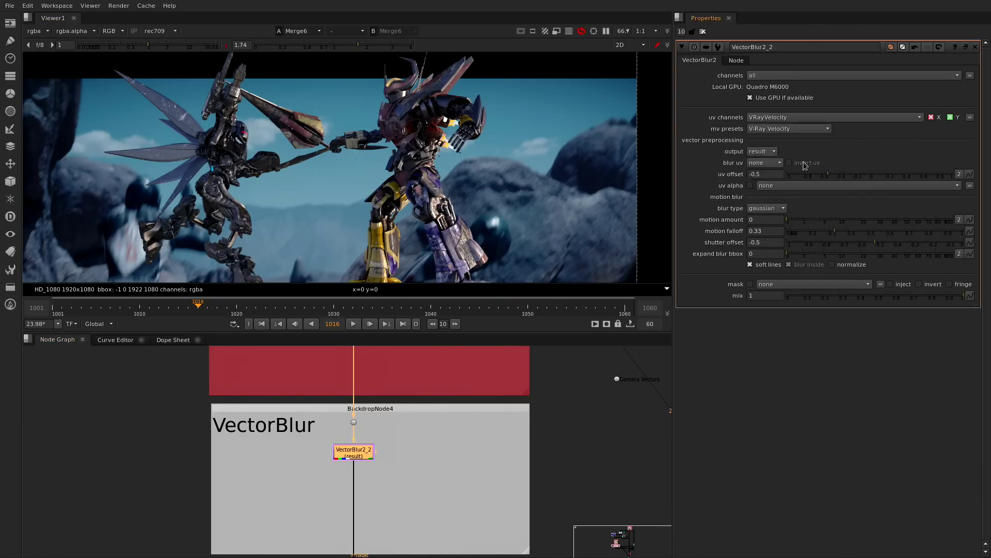
# - Set the motion amount to 0.55 and blur uv to uniform on the VectorBlur node
pyautogui.moveTo(789, 220); pyautogui.dragTo(798, 220)
pyautogui.click(764, 162)
pyautogui.click(762, 174)
pyautogui.scroll(4, 436, 175)
pyautogui.scroll(1, 436, 176)
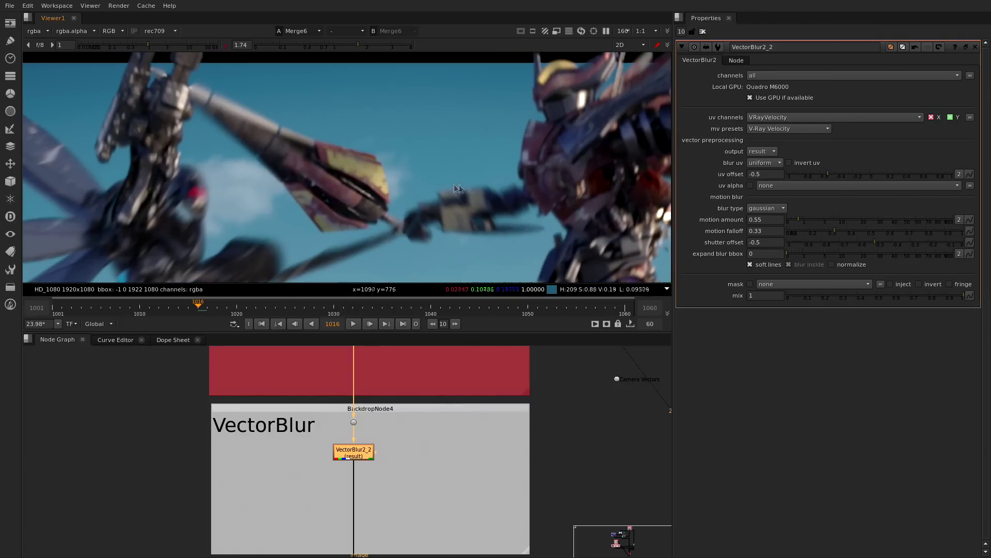
# - Set the VectorBlur motion amount to 0.6 and play the sequence
pyautogui.click(803, 220)
pyautogui.scroll(-5, 487, 178)
pyautogui.press('l')
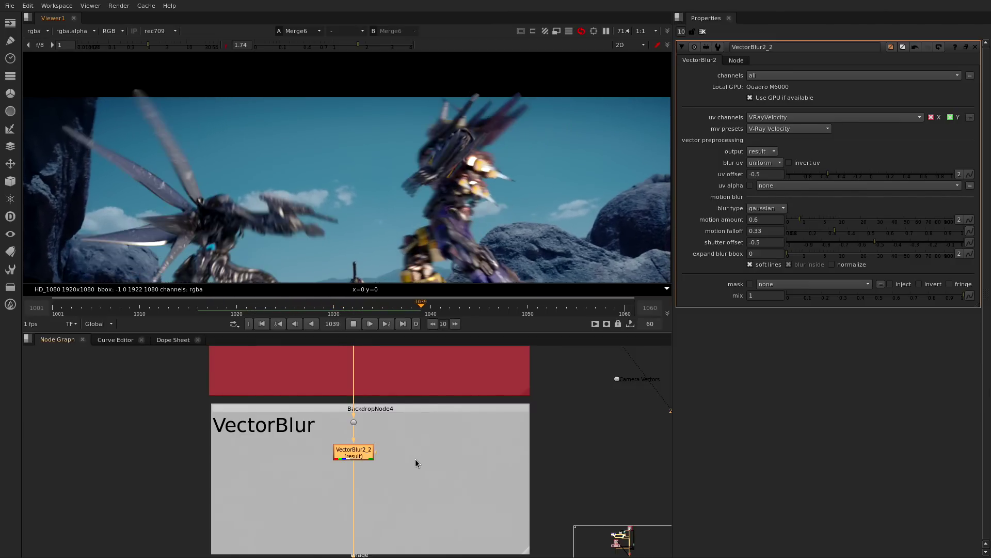
# - Stop playback, go to frame 1042, set the motion amount to 1 and enable normalize with soft lines kept on
pyautogui.click(355, 326)
pyautogui.click(449, 304)
pyautogui.moveTo(803, 220); pyautogui.dragTo(804, 220)
pyautogui.click(832, 265)
pyautogui.scroll(2, 273, 200)
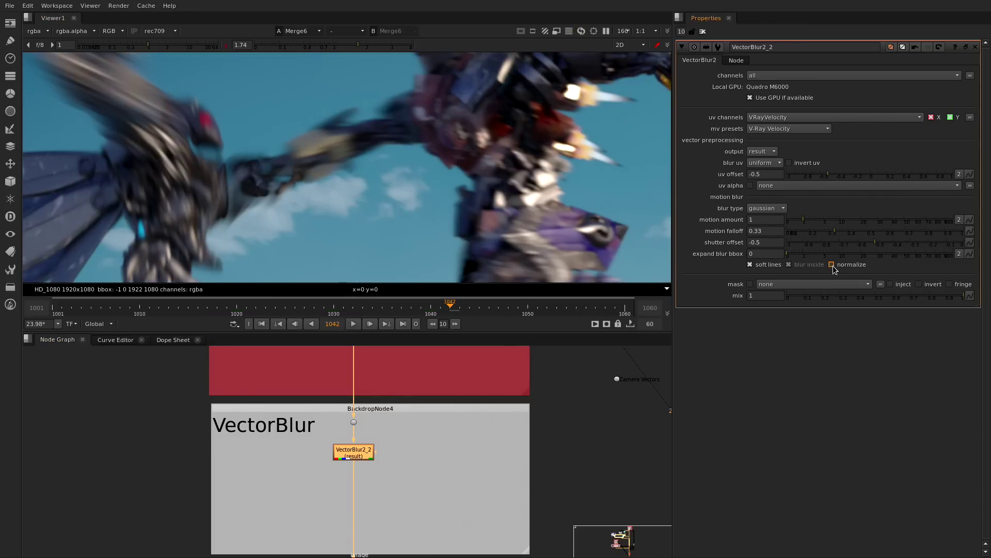
pyautogui.click(750, 264)
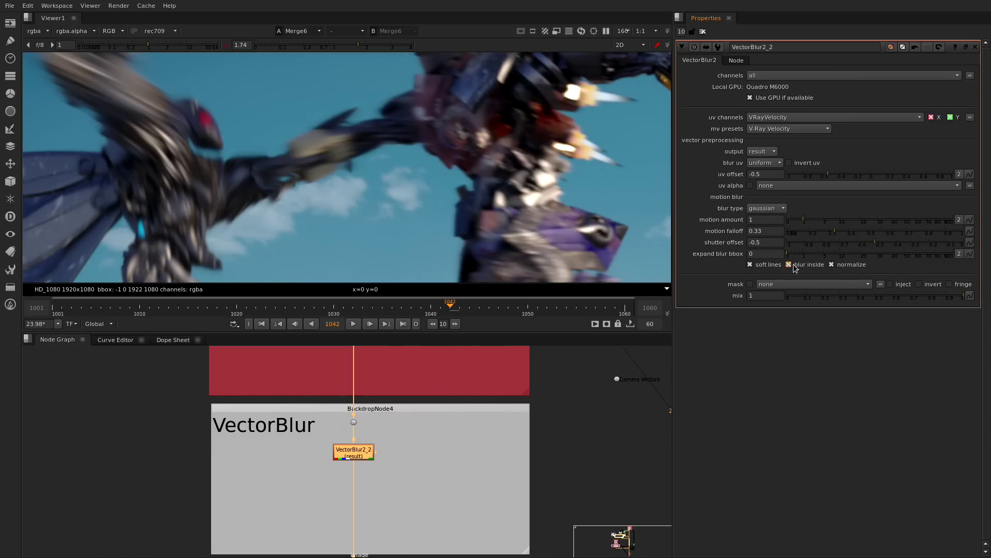
# - Try the linear blur uv mode on the VectorBlur node, then return it to uniform
pyautogui.click(777, 162)
pyautogui.click(779, 174)
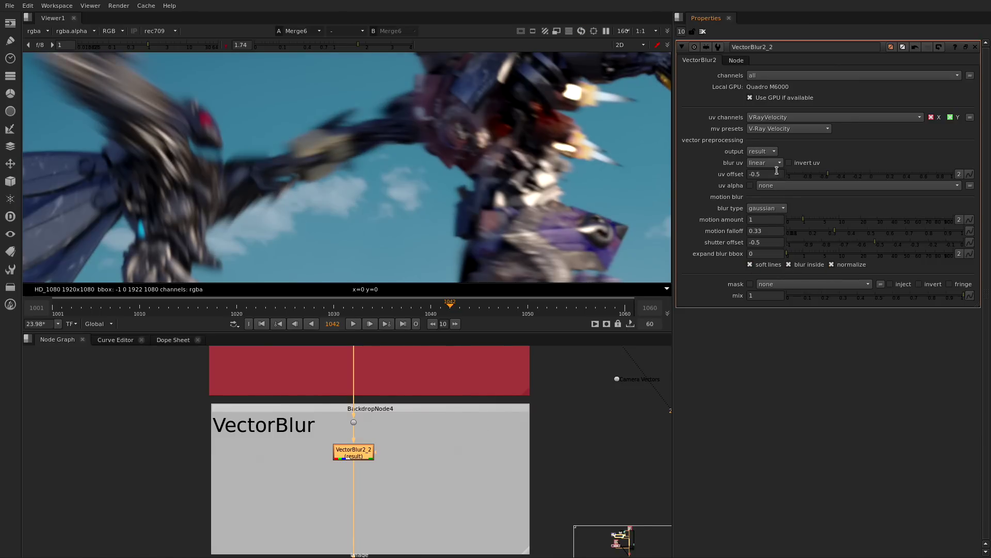
pyautogui.click(764, 164)
pyautogui.click(774, 153)
pyautogui.click(553, 436)
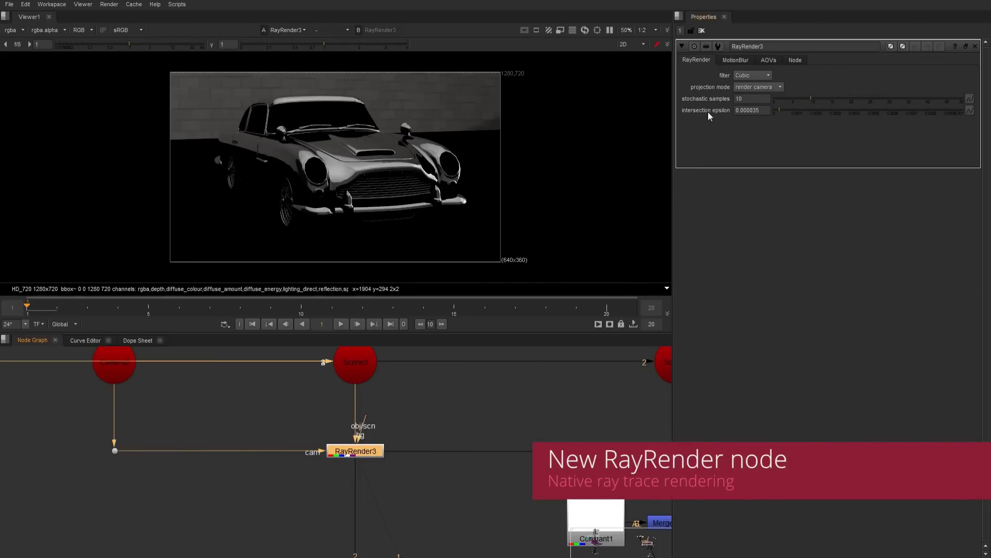
# - Open RayRender3's AOV settings and choose a layer for the emissive output
pyautogui.click(768, 60)
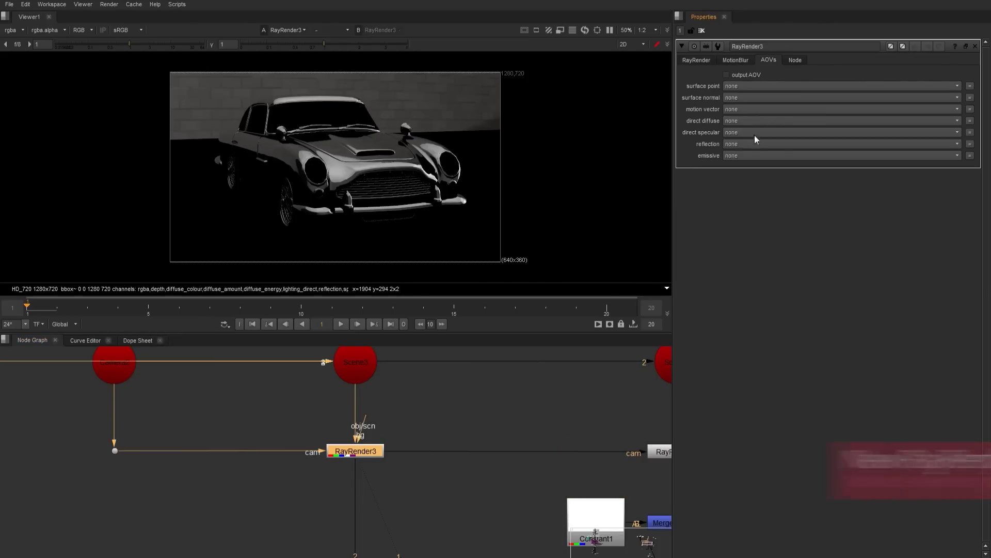
pyautogui.click(751, 155)
pyautogui.click(742, 429)
# - Display the Merge21 output of the combined car render passes in the viewer
pyautogui.click(593, 193)
pyautogui.scroll(-6, 439, 445)
pyautogui.scroll(7, 420, 454)
pyautogui.click(433, 408)
pyautogui.press('1')
pyautogui.keyDown('ctrl'); pyautogui.moveTo(398, 219); pyautogui.dragTo(271, 429); pyautogui.keyUp('ctrl')
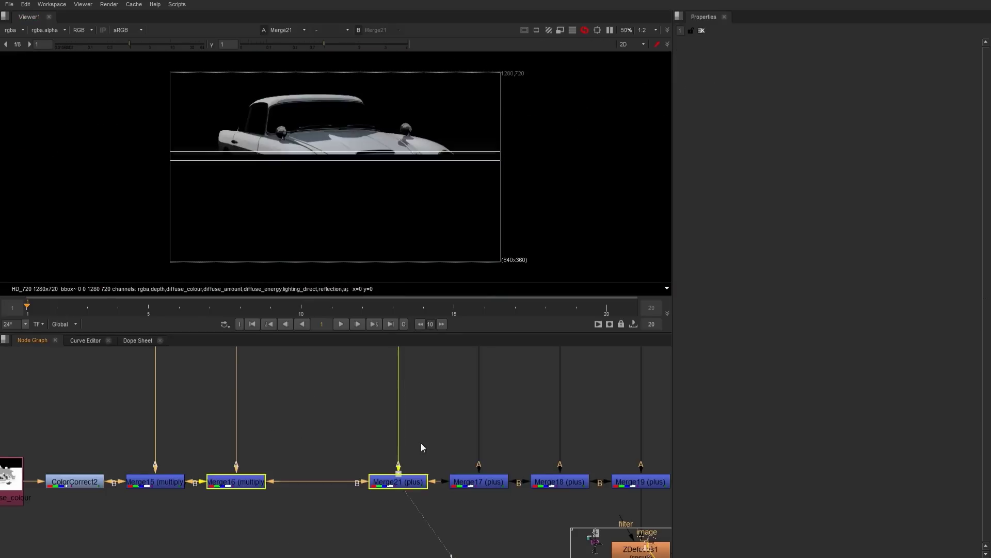
pyautogui.click(192, 519)
pyautogui.keyDown('ctrl'); pyautogui.keyDown('shift'); pyautogui.click(251, 485); pyautogui.keyUp('shift'); pyautogui.keyUp('ctrl')
pyautogui.keyDown('ctrl'); pyautogui.keyDown('shift'); pyautogui.click(394, 485); pyautogui.keyUp('shift'); pyautogui.keyUp('ctrl')
# - Set the Switch3 node feeding the environment sphere to input 4
pyautogui.scroll(-3, 394, 490)
pyautogui.moveTo(476, 531); pyautogui.dragTo(252, 385, button='middle')
pyautogui.moveTo(511, 548); pyautogui.dragTo(330, 354, button='middle')
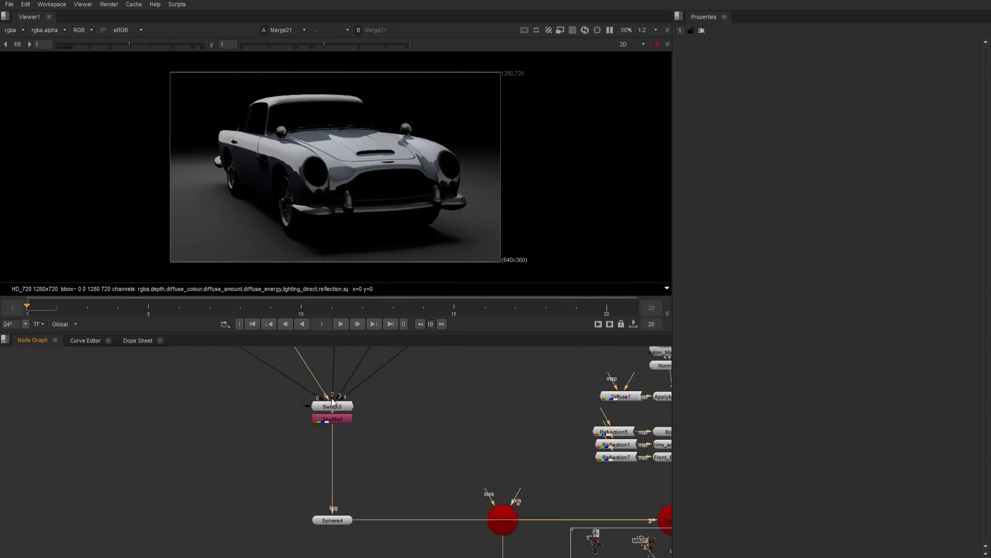
pyautogui.doubleClick(336, 406)
pyautogui.doubleClick(719, 75)
pyautogui.write('4')
pyautogui.press('Return')
pyautogui.scroll(-5, 464, 449)
pyautogui.moveTo(496, 532); pyautogui.dragTo(378, 413, button='middle')
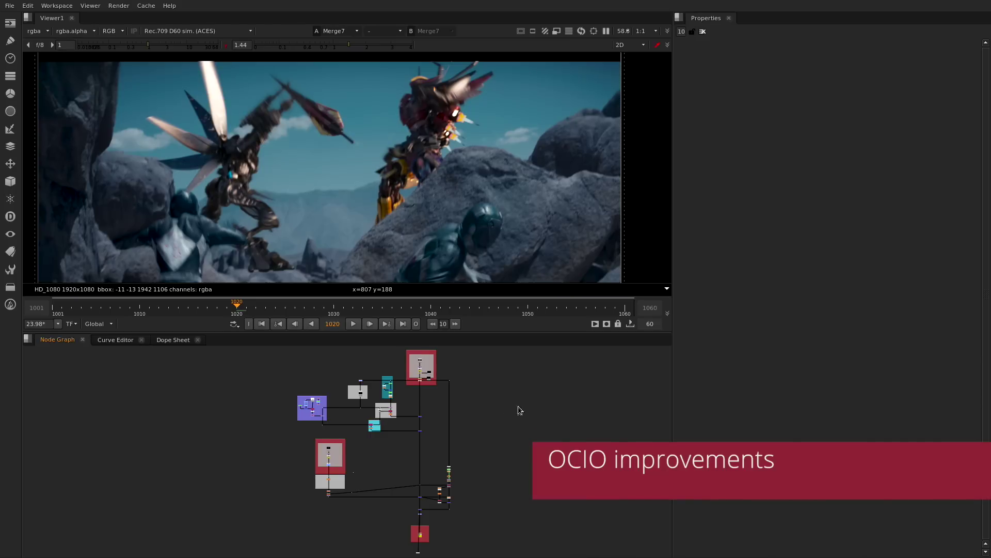
# - Open the project's color settings and look through the available OCIO configs, keeping aces_1.0.1
pyautogui.press('s')
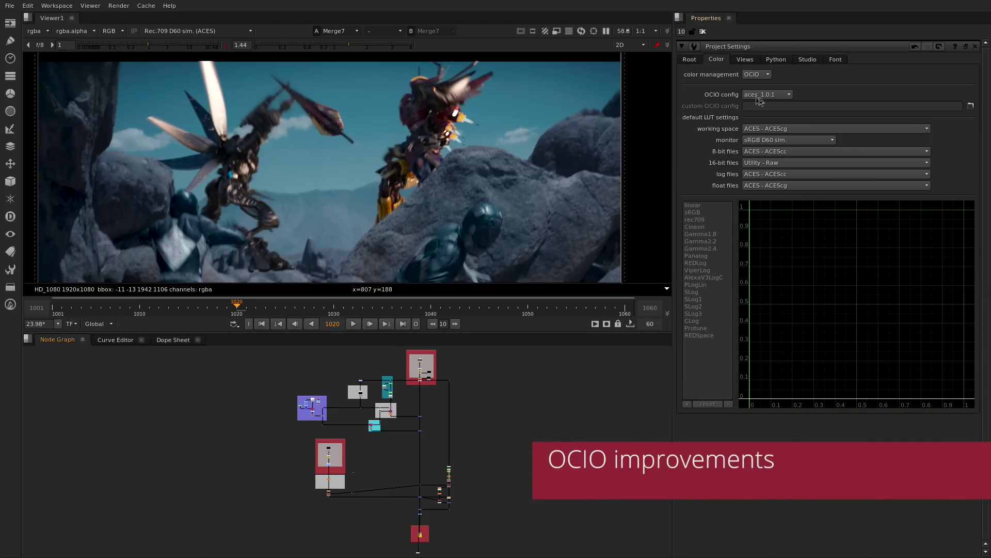
pyautogui.click(781, 96)
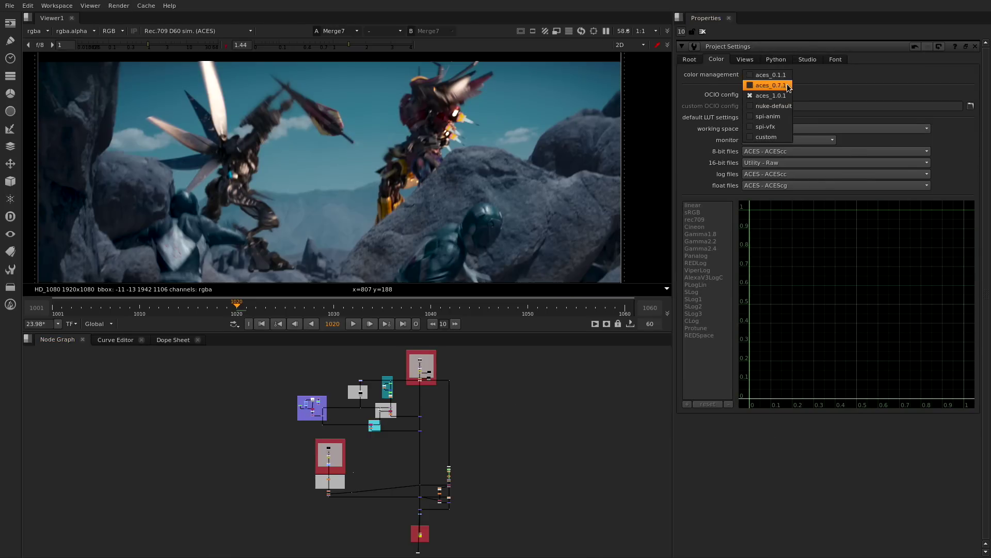
pyautogui.click(775, 96)
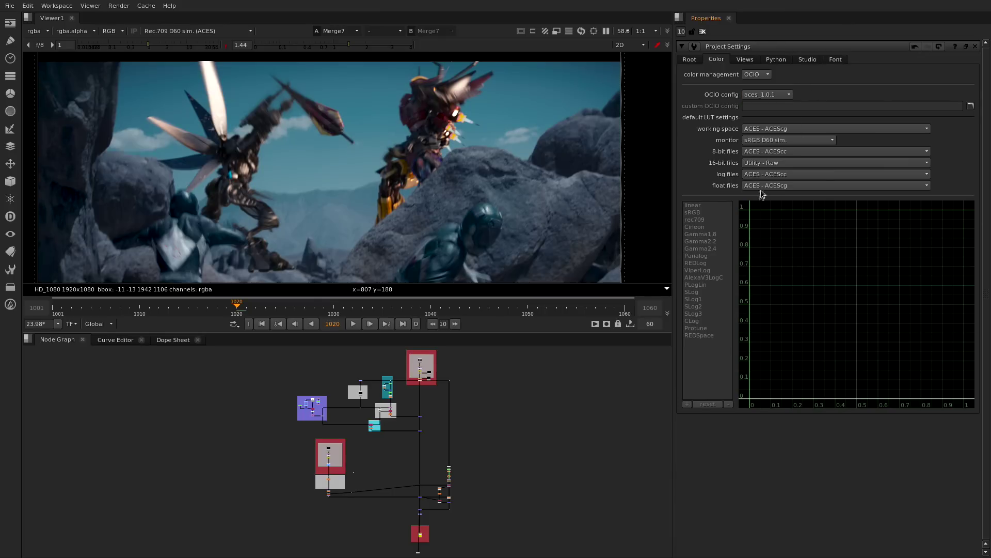
# - Open the Read3 node's properties and browse its grouped colorspace options, including the Input and Output families
pyautogui.doubleClick(419, 365)
pyautogui.click(784, 185)
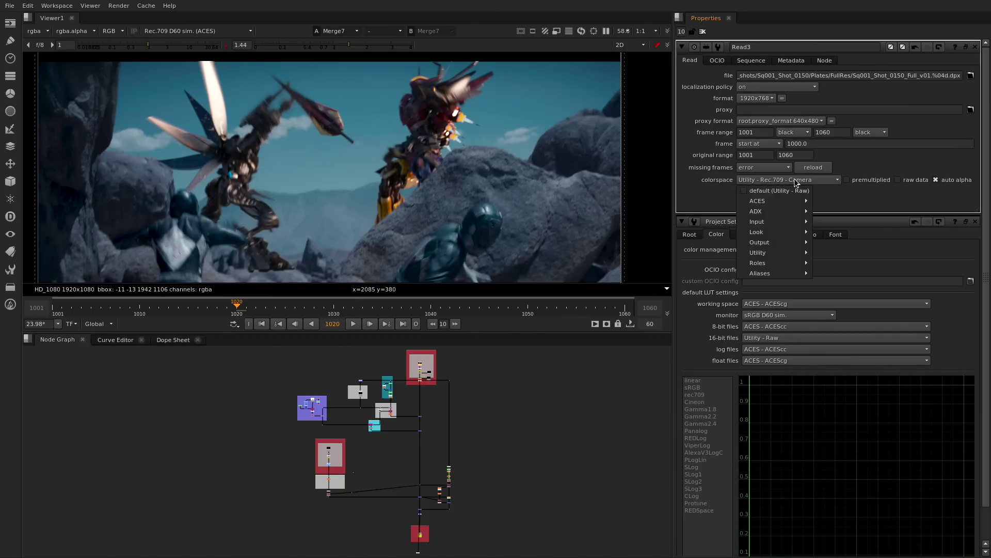
pyautogui.moveTo(783, 219)
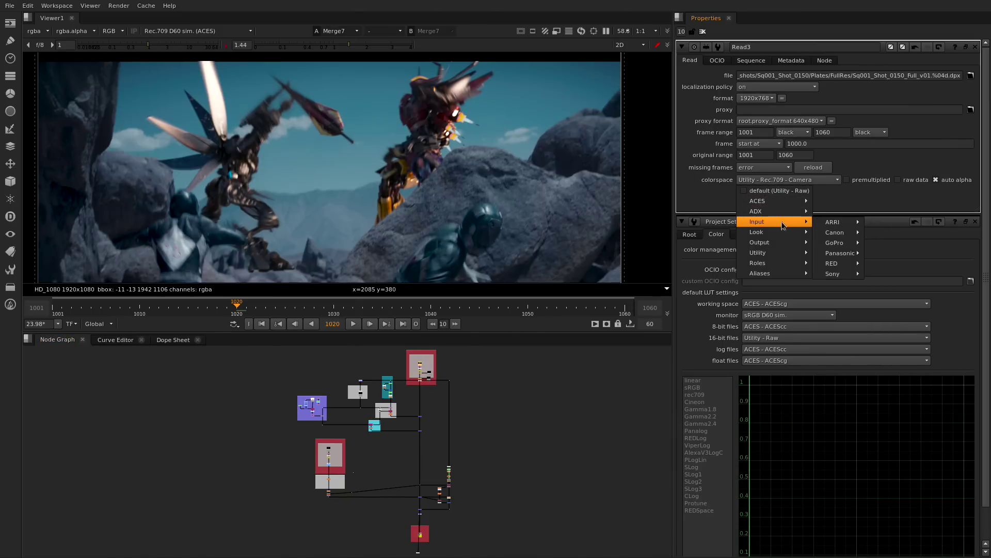
pyautogui.moveTo(784, 248)
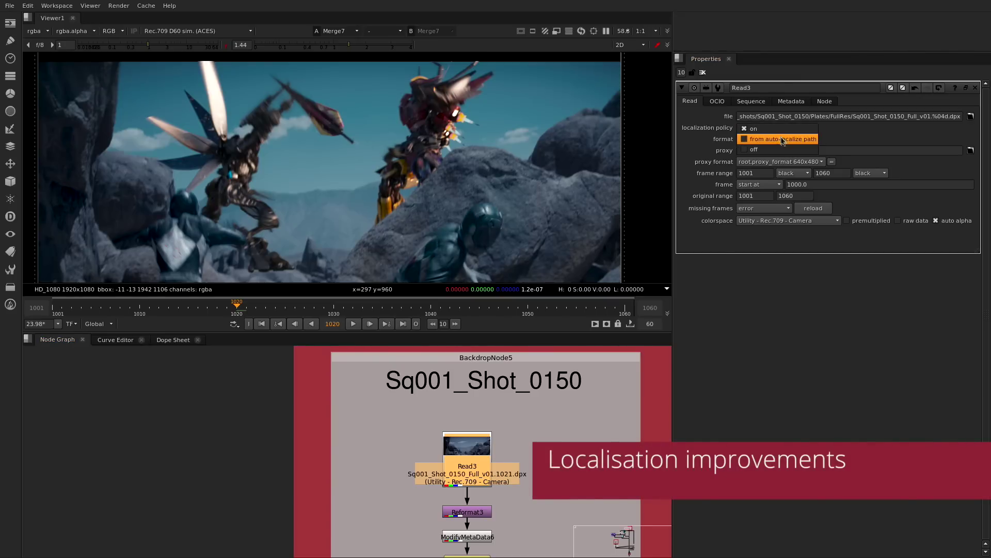
# - Keep Read3's localization policy on and look through the cache localization options, including Force Update
pyautogui.click(793, 129)
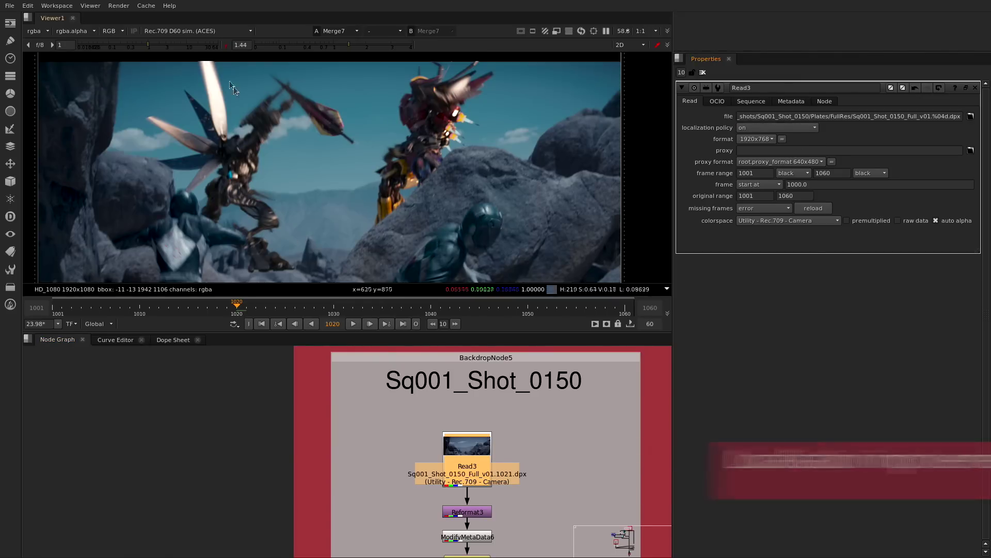
pyautogui.click(140, 8)
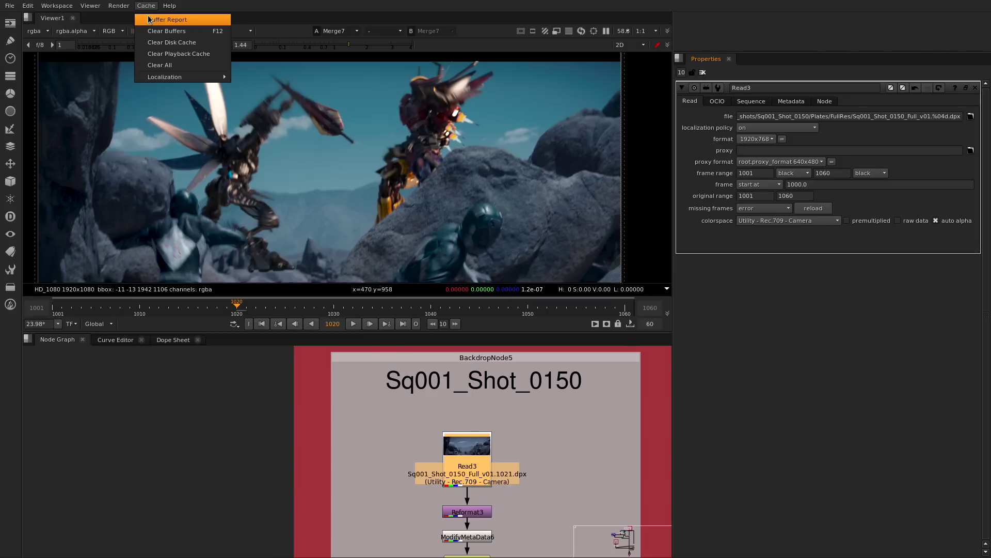
pyautogui.moveTo(176, 78)
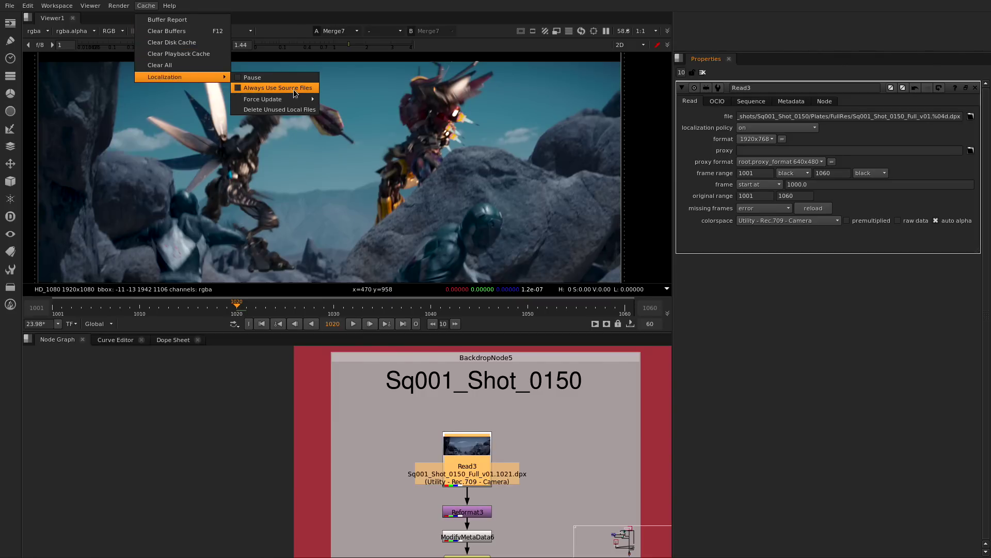
pyautogui.moveTo(296, 101)
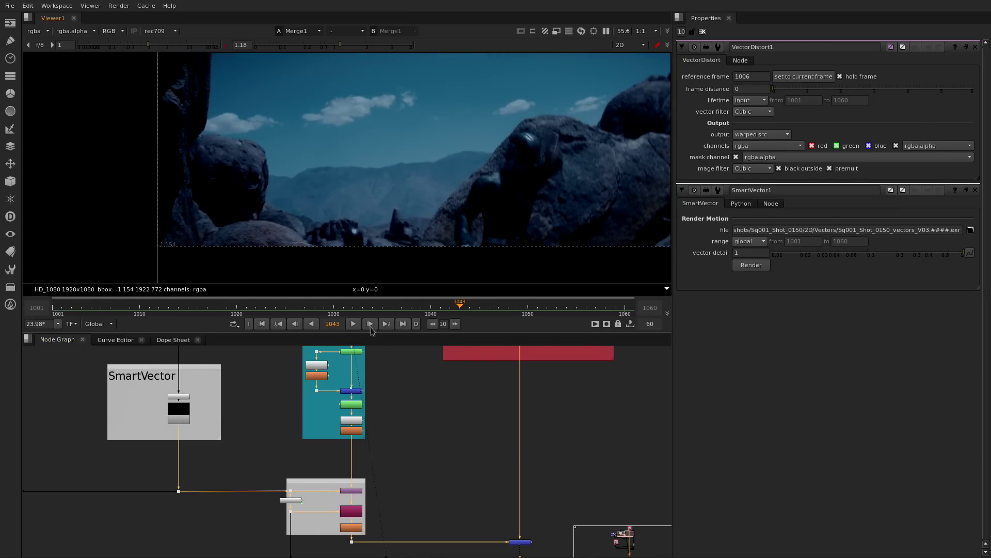
# - Play the Merge1 composite and scrub back to about frame 1009
pyautogui.click(353, 323)
pyautogui.moveTo(317, 298); pyautogui.dragTo(133, 294)
pyautogui.moveTo(391, 397); pyautogui.dragTo(367, 430, button='middle')
# - Load two nodes into viewer inputs 1 and 2 and switch between them to compare their images
pyautogui.moveTo(505, 402); pyautogui.dragTo(458, 368)
pyautogui.press('1')
pyautogui.click(443, 388)
pyautogui.press('2')
pyautogui.press('1')
pyautogui.press('2')
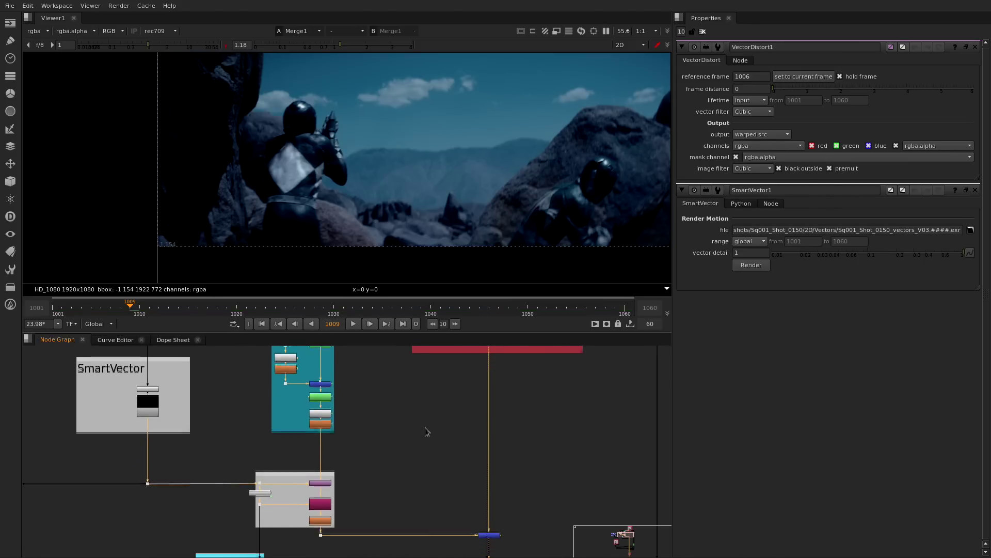